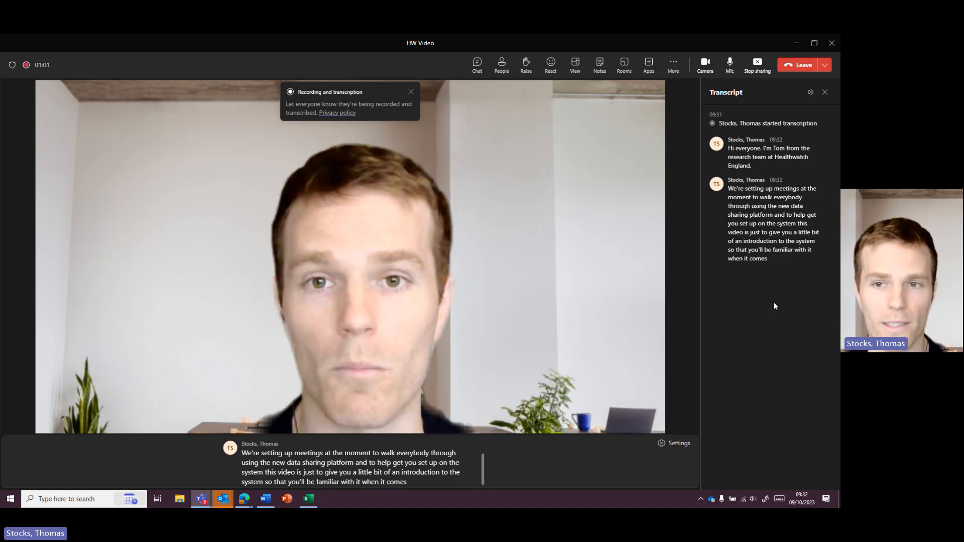
Switch to the Healthwatch data sharing site, select Bradford as the Healthwatch, and proceed to submitting its data.
left_click(797, 44)
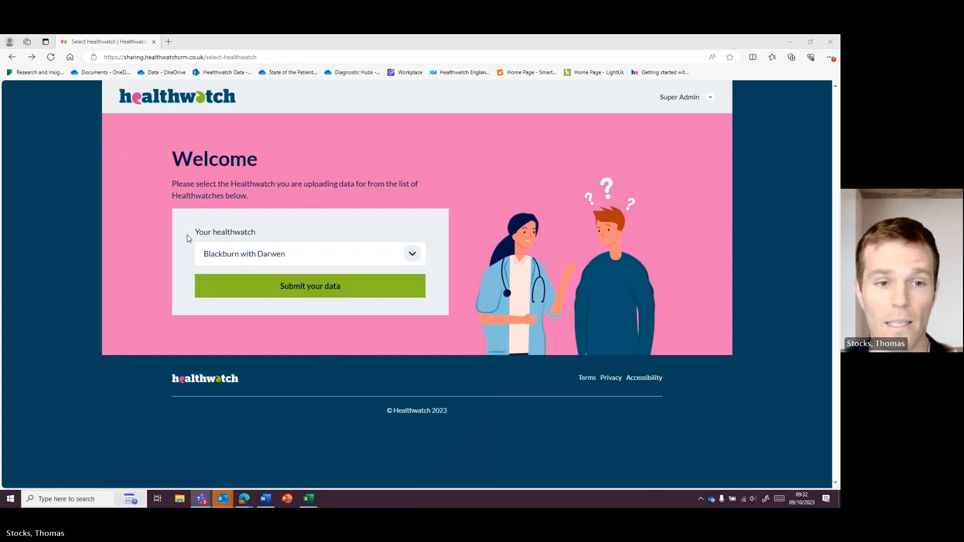
left_click(312, 257)
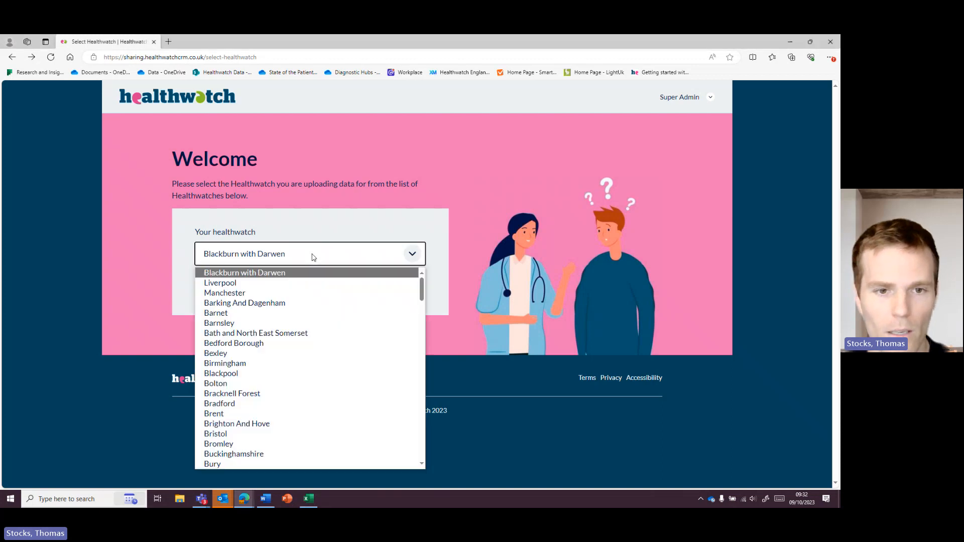
left_click(321, 405)
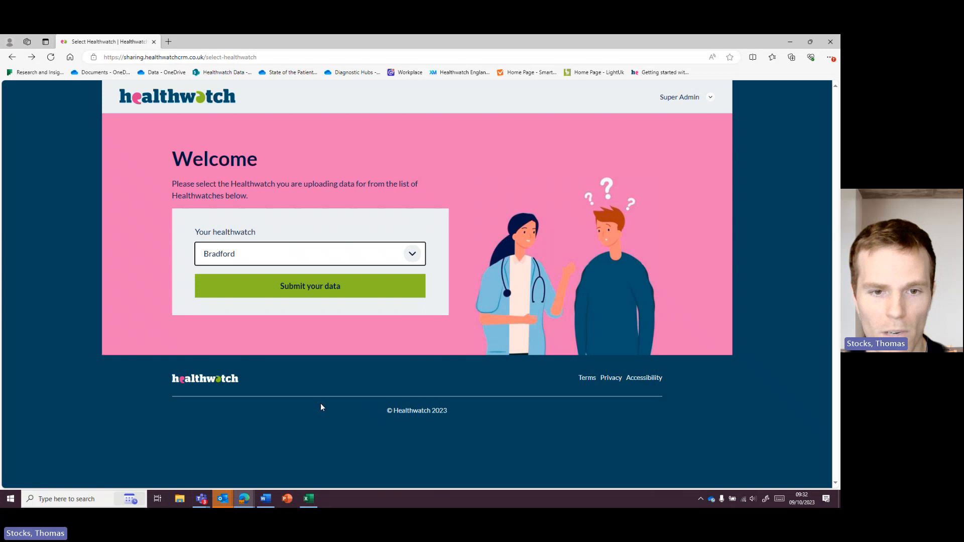
left_click(259, 292)
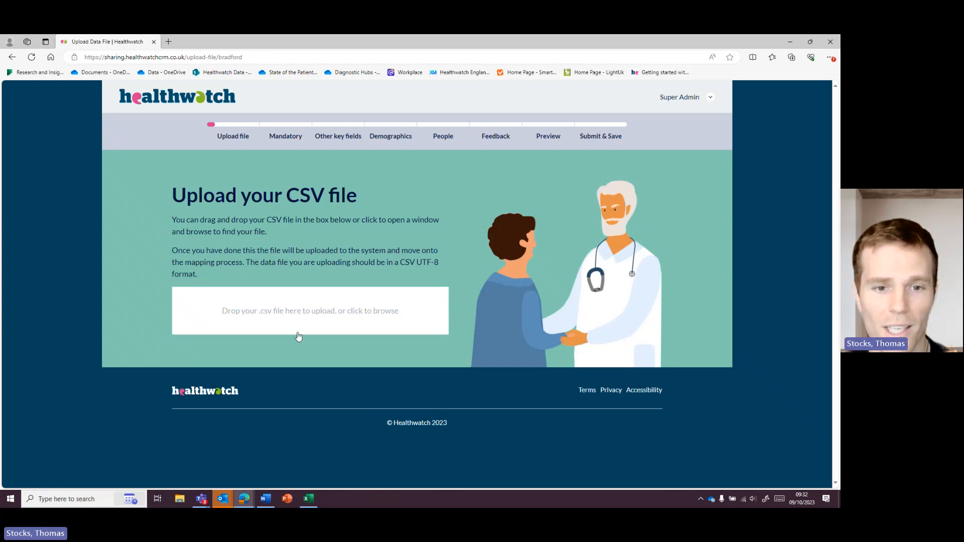
left_click(309, 318)
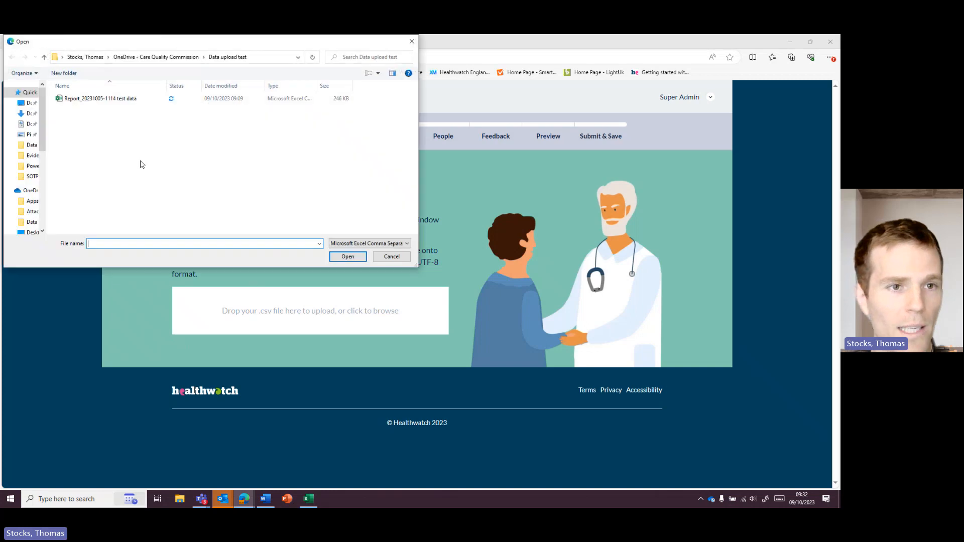
left_click(132, 99)
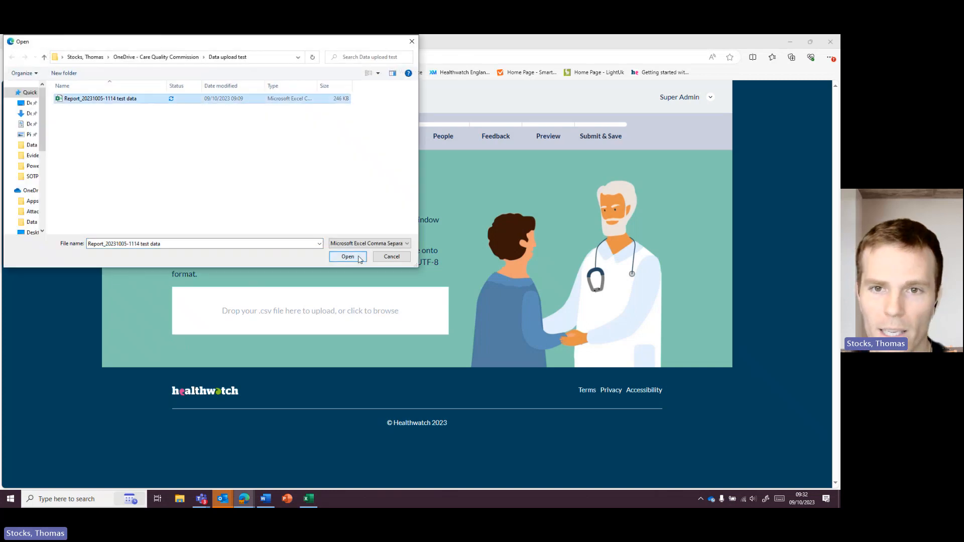
left_click(360, 258)
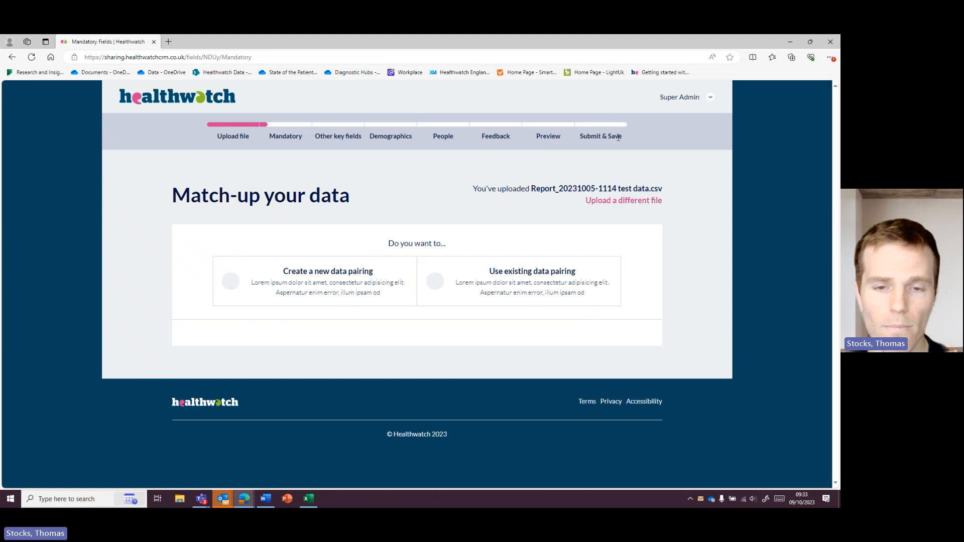
left_click(318, 276)
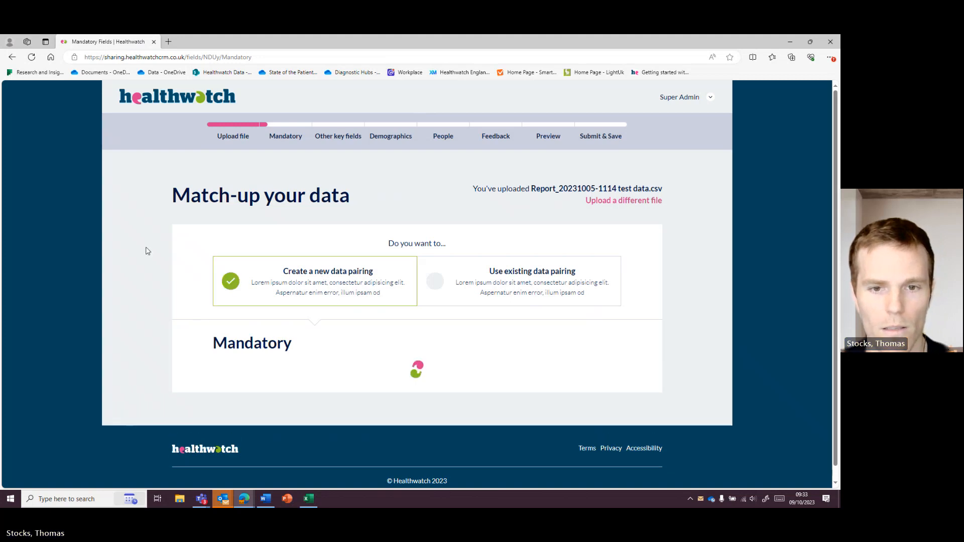
Check the Activity Date format in the Excel report, and set the mandatory date field's data formatting to DD/MM/YYYY HH:MM.
scroll(147, 252, "down", 1)
scroll(147, 251, "down", 3)
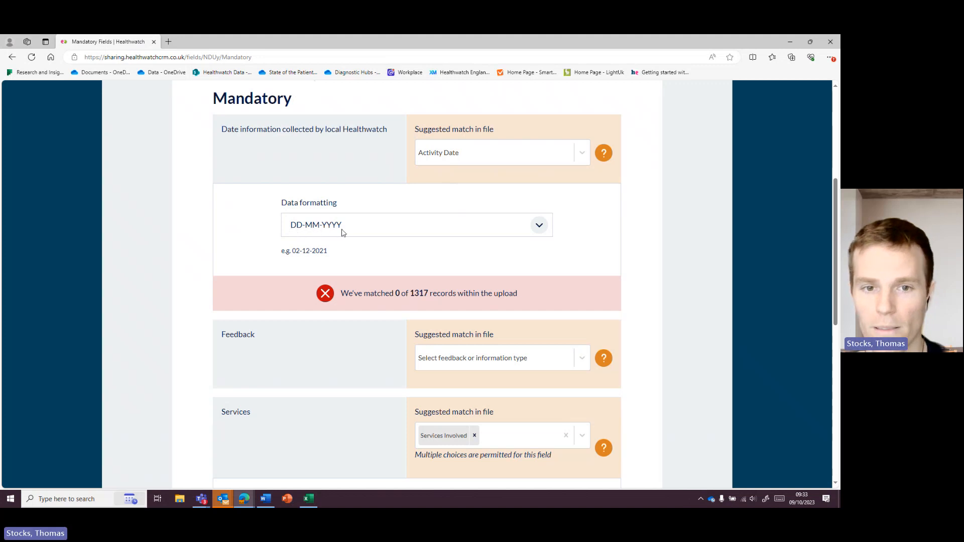
left_click(309, 500)
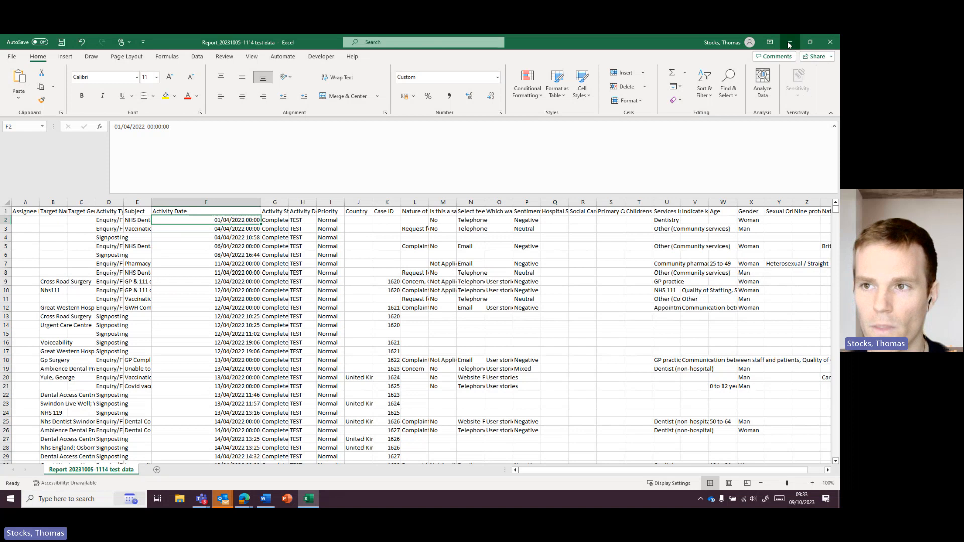
key("alt+Tab")
left_click(540, 227)
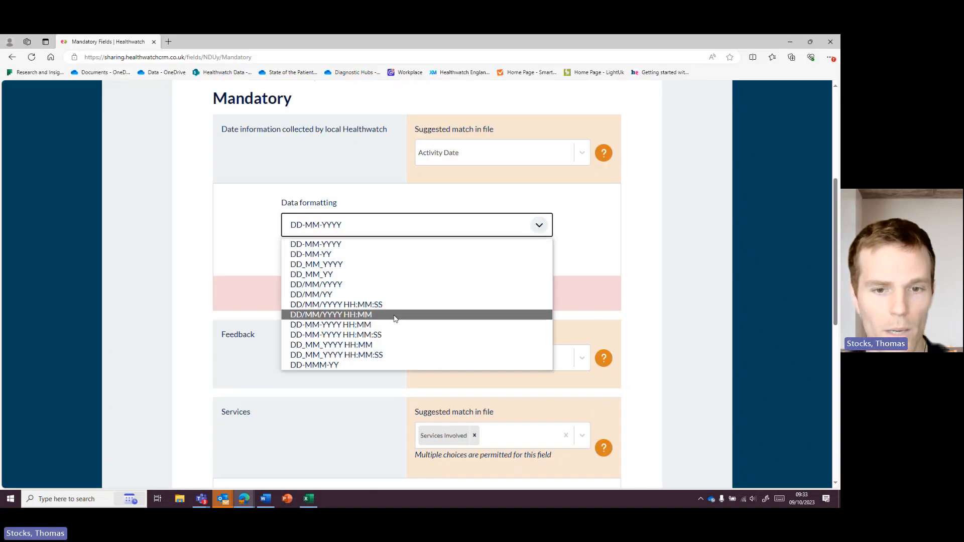
left_click(395, 316)
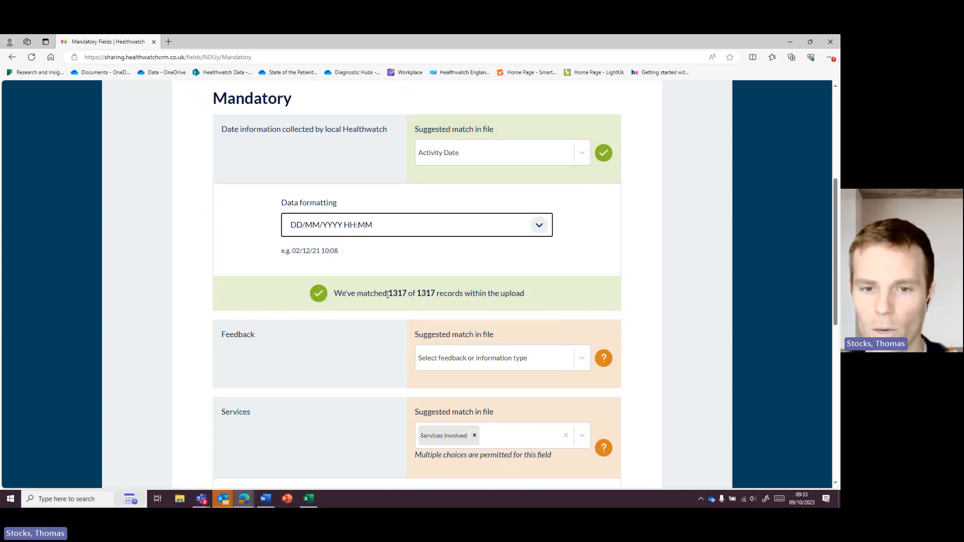
left_click_drag(391, 293, 527, 294)
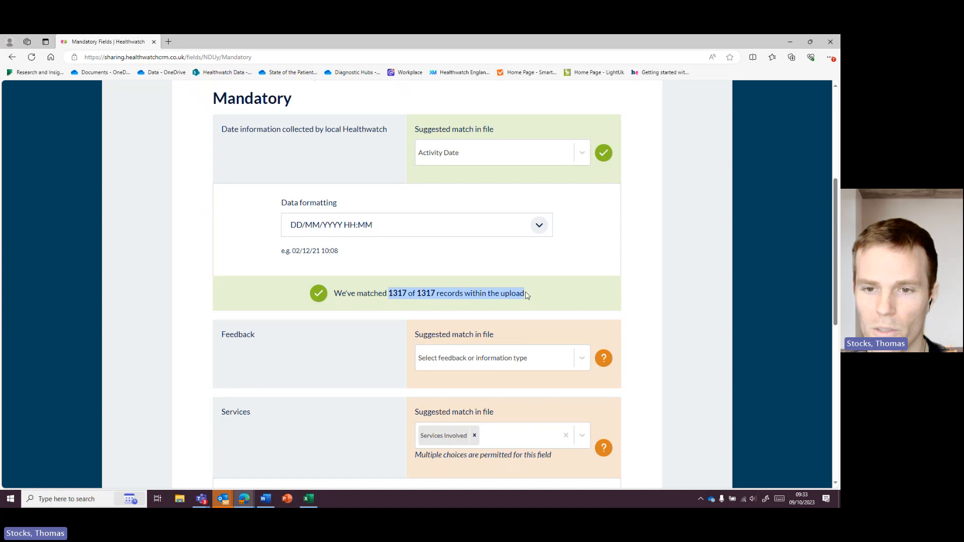
left_click(411, 294)
Match the mandatory Feedback field to the Activity Details column of the uploaded file.
scroll(196, 269, "down", 4)
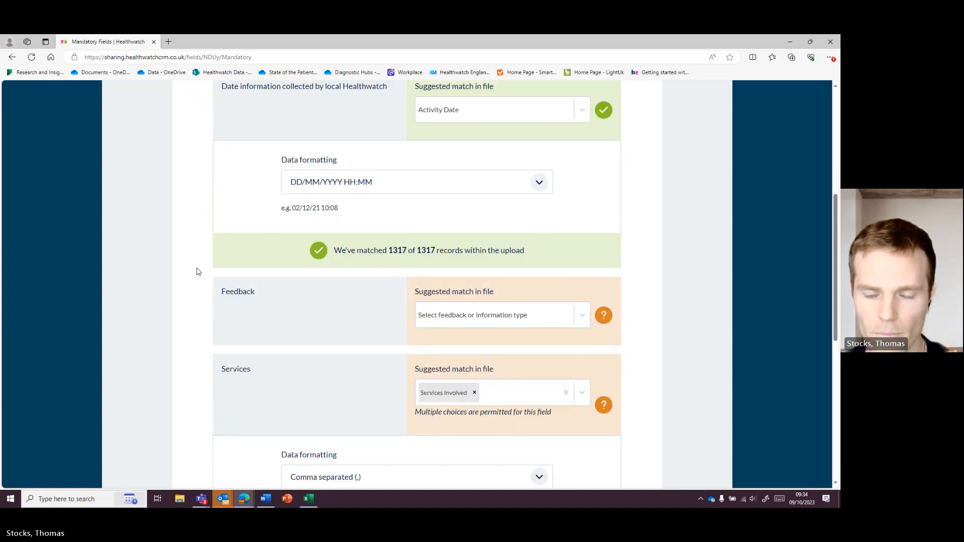
left_click(582, 175)
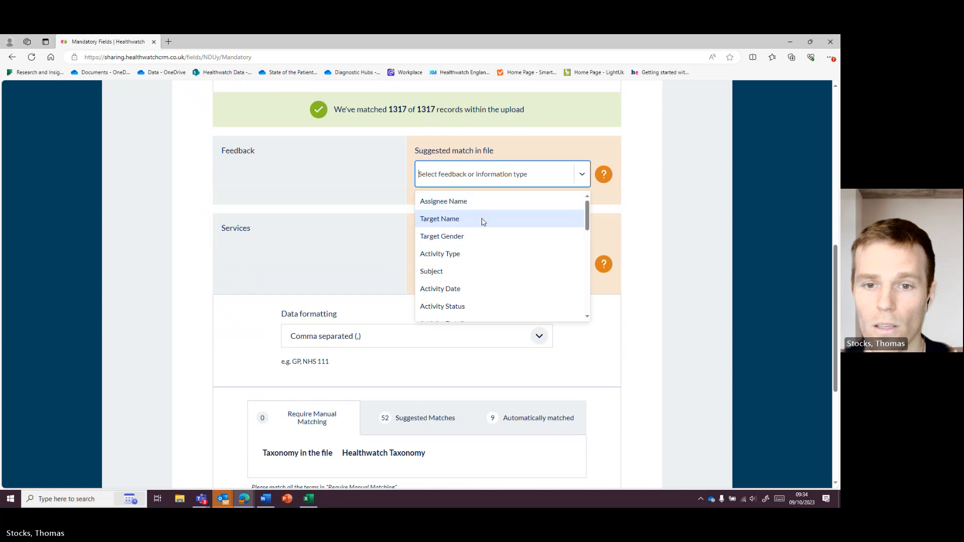
left_click(235, 152)
left_click(583, 176)
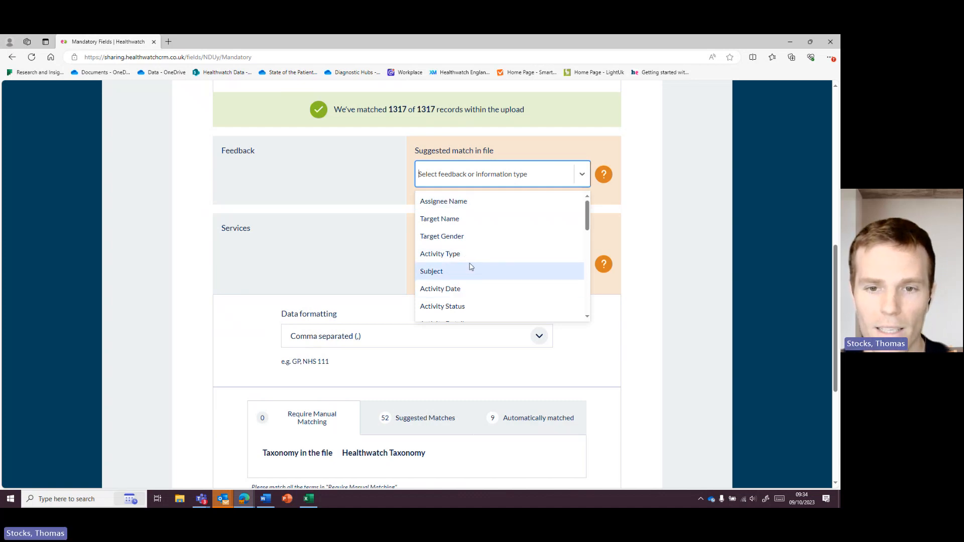
scroll(471, 266, "down", 2)
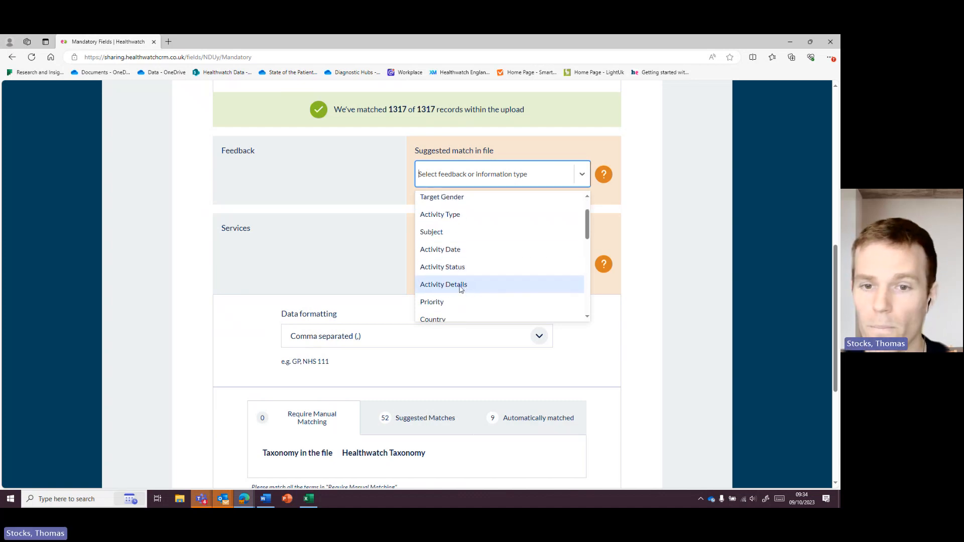
left_click(432, 287)
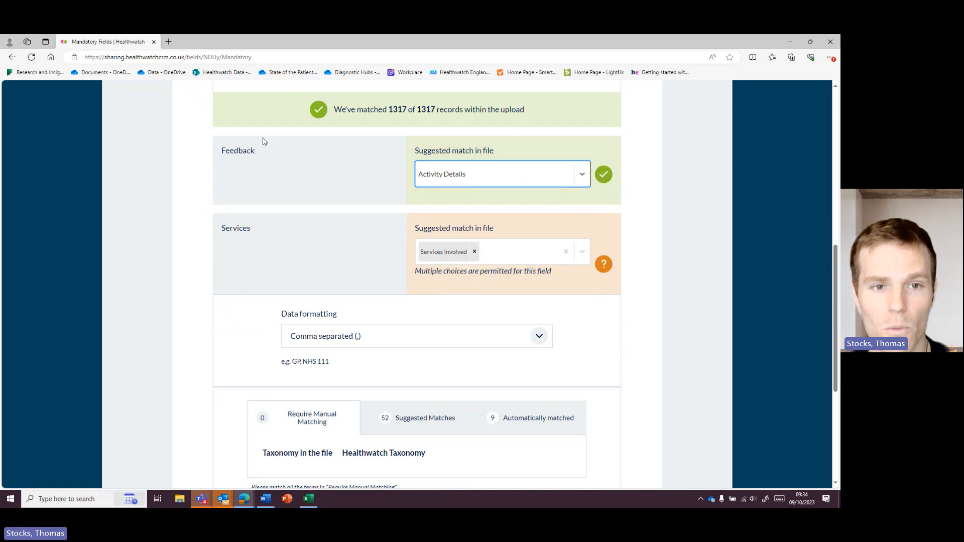
In the suggested matches for Services, map "Community healthcare and nursing services" to "District nurse and community nursing".
scroll(240, 171, "down", 2)
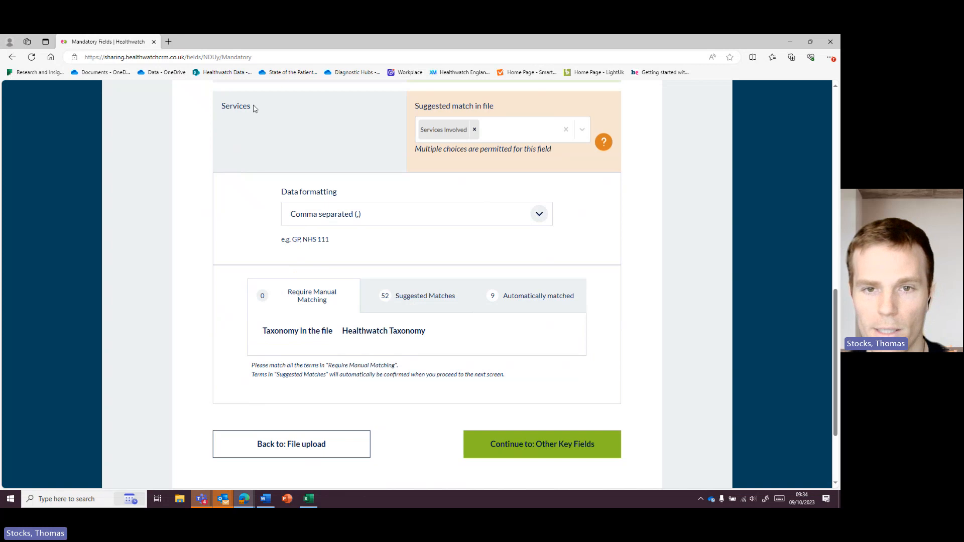
left_click(429, 293)
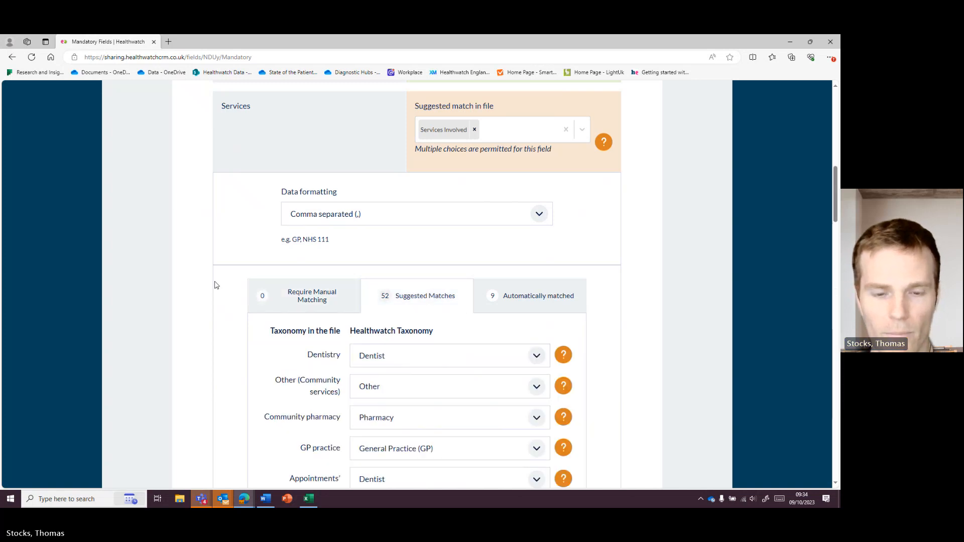
scroll(215, 283, "down", 2)
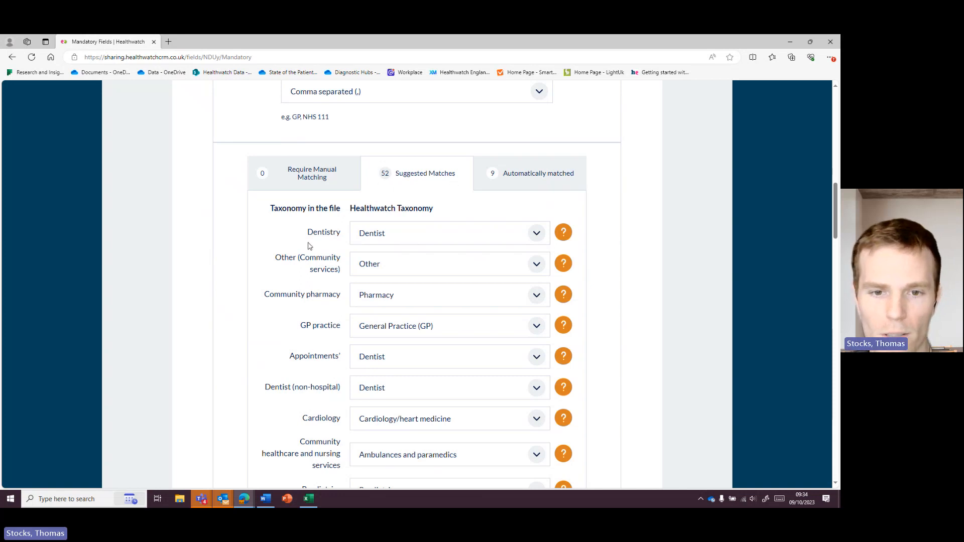
scroll(312, 248, "down", 2)
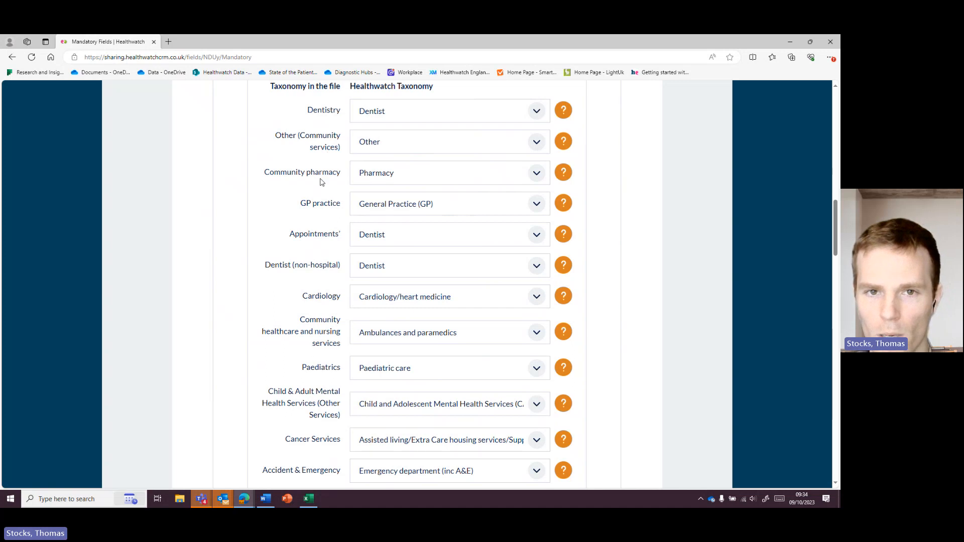
scroll(322, 182, "up", 1)
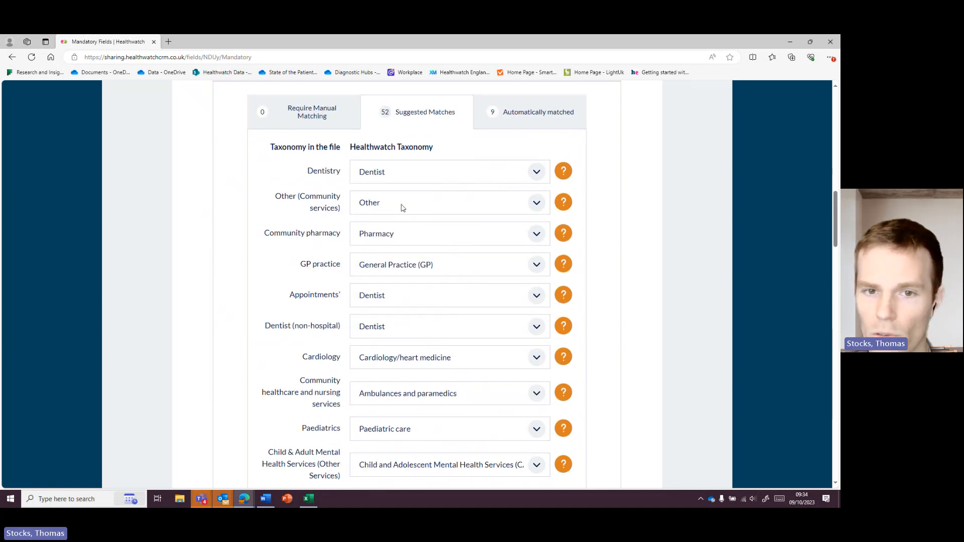
scroll(269, 254, "down", 2)
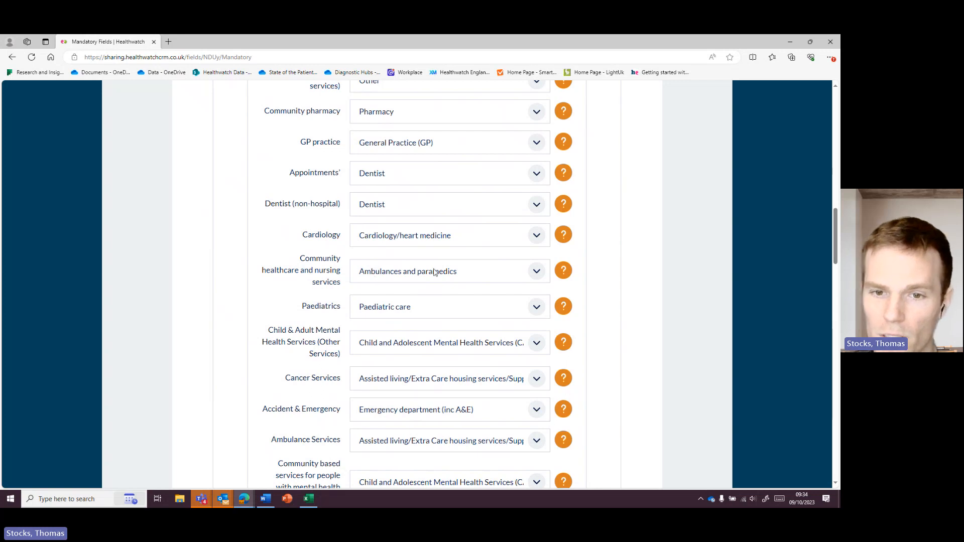
left_click(480, 275)
scroll(467, 333, "down", 1)
scroll(467, 333, "down", 1)
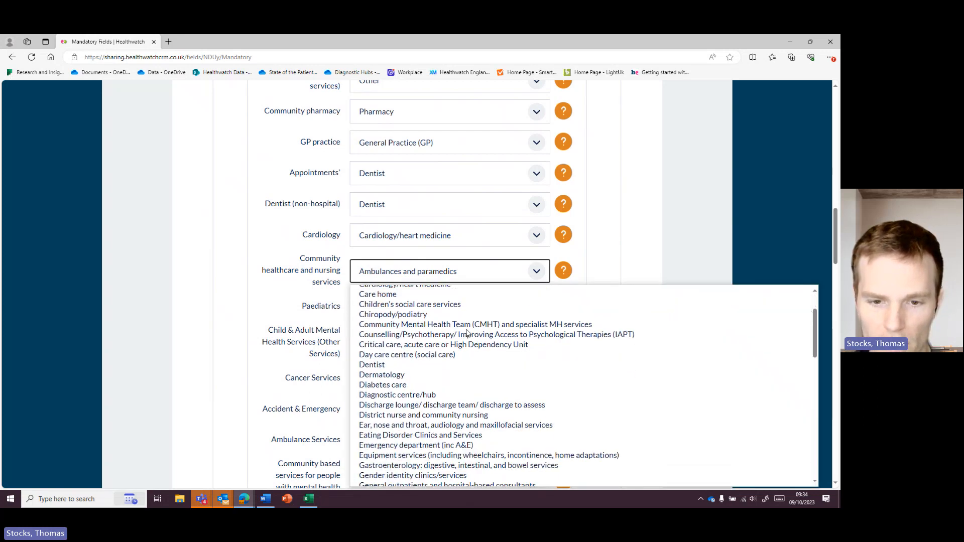
scroll(446, 382, "down", 1)
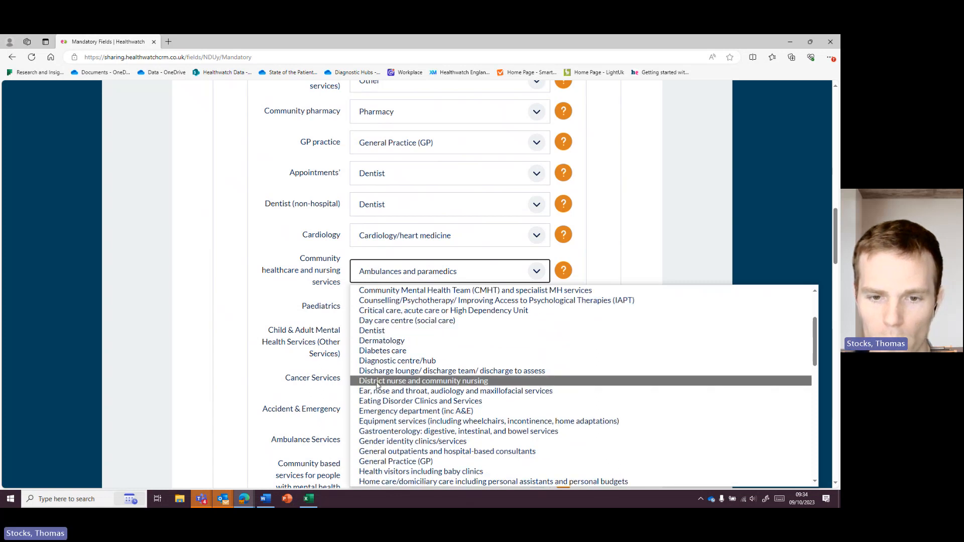
left_click(497, 383)
Map the "Cancer Services" term to "Oncology and cancer care" in the Healthwatch taxonomy.
scroll(295, 287, "down", 3)
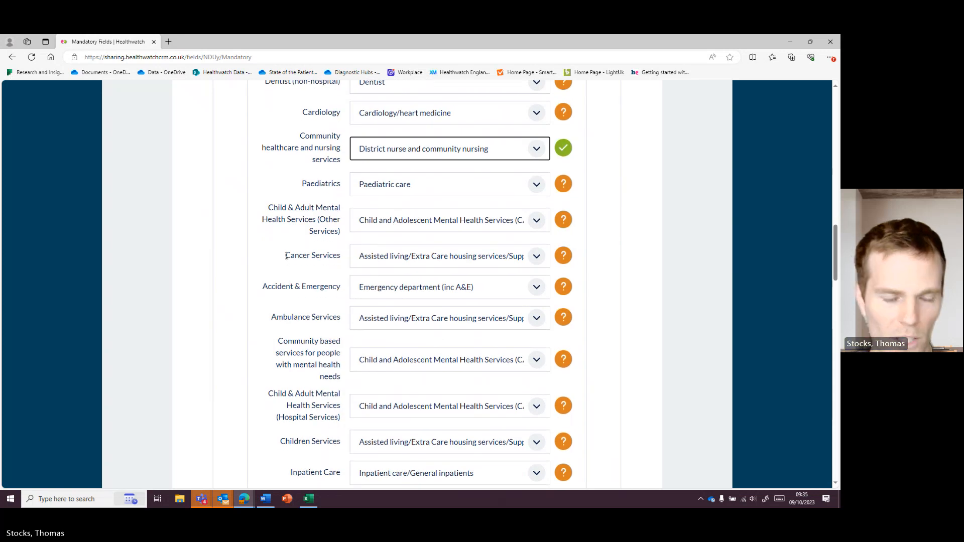
left_click(431, 262)
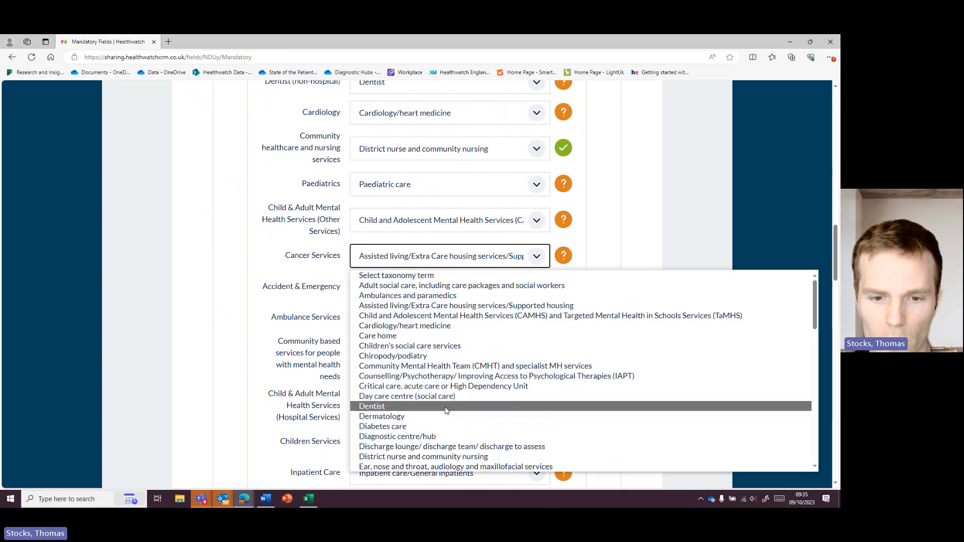
scroll(436, 384, "down", 12)
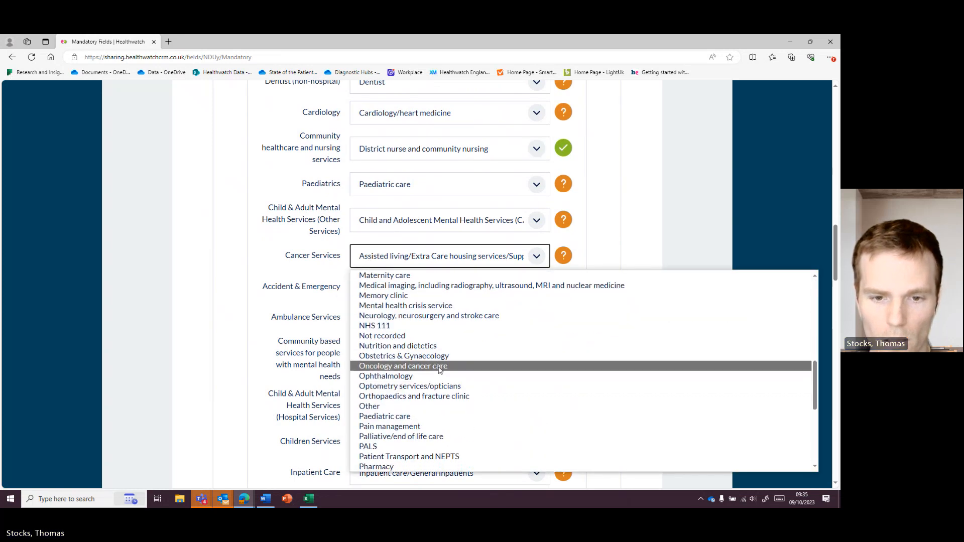
left_click(438, 370)
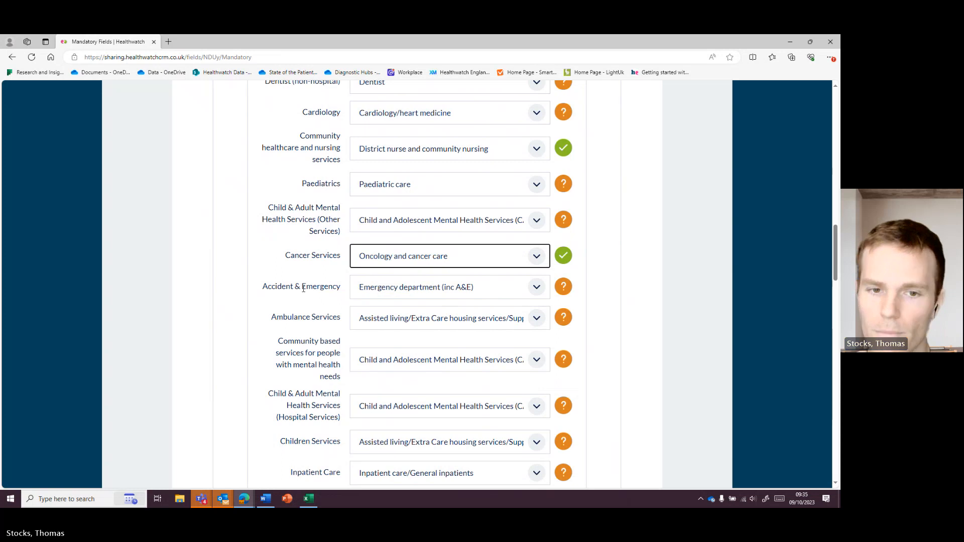
Look over the remaining suggested service matches and review the automatically matched service terms.
scroll(367, 194, "down", 2)
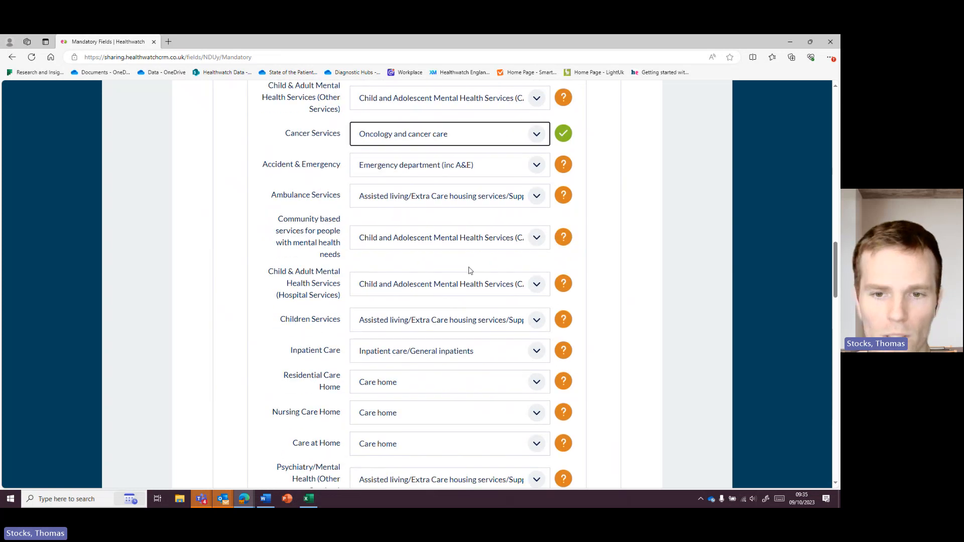
scroll(344, 249, "up", 10)
scroll(558, 221, "down", 4)
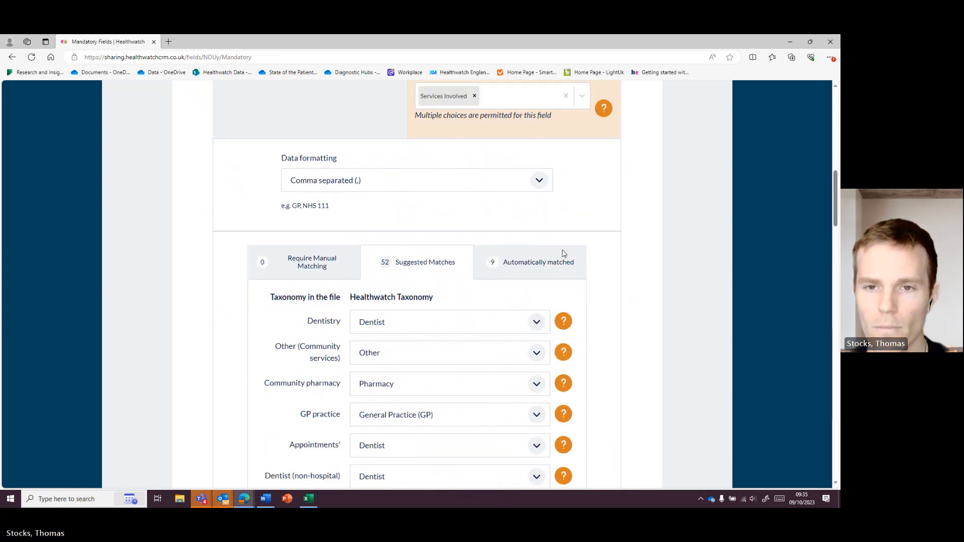
scroll(517, 194, "up", 3)
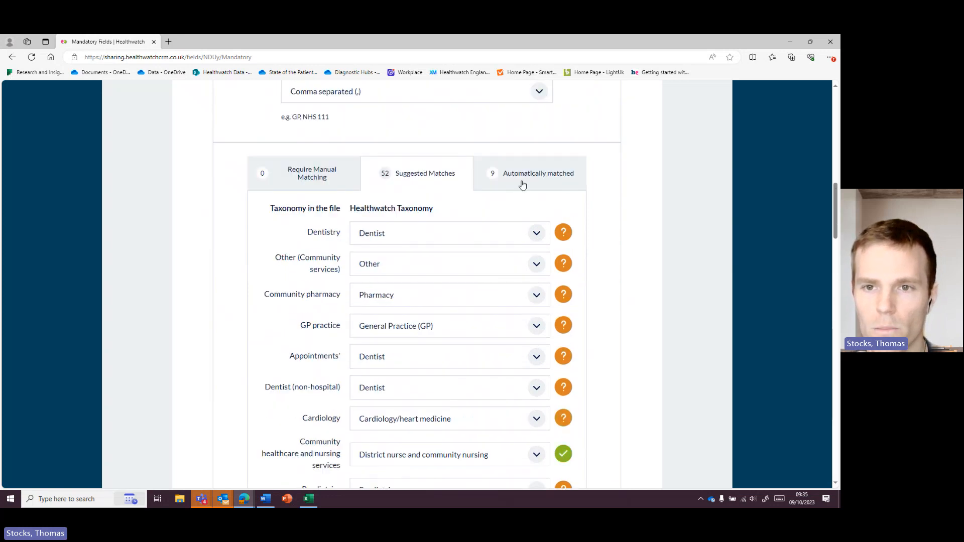
left_click(522, 184)
scroll(232, 246, "down", 1)
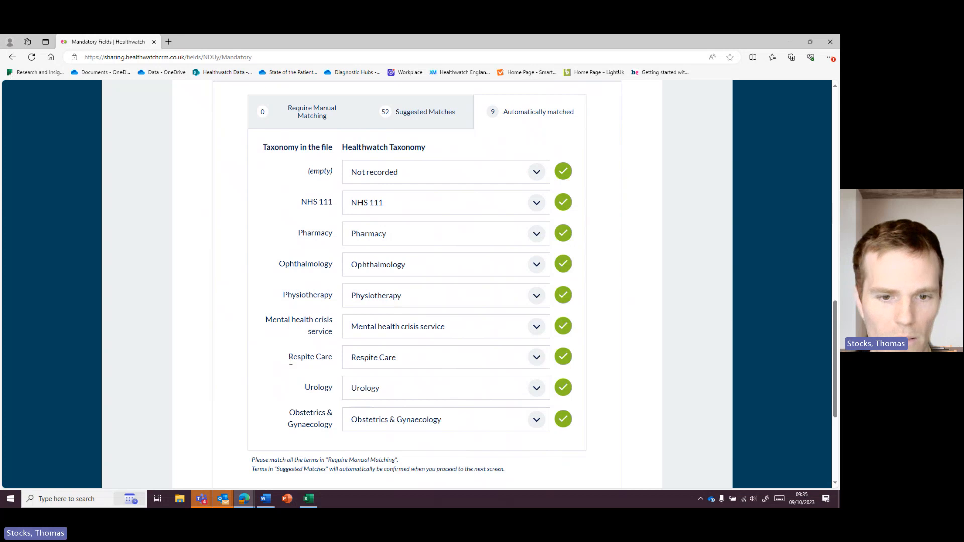
scroll(411, 286, "down", 1)
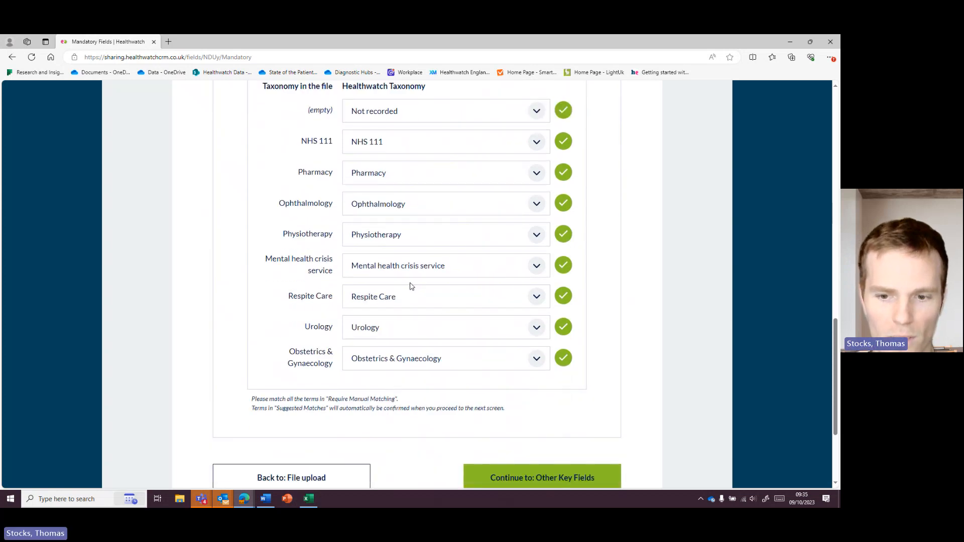
Proceed from the mandatory fields to the Other Key Fields stage and find the Age field.
scroll(411, 286, "down", 1)
left_click(533, 421)
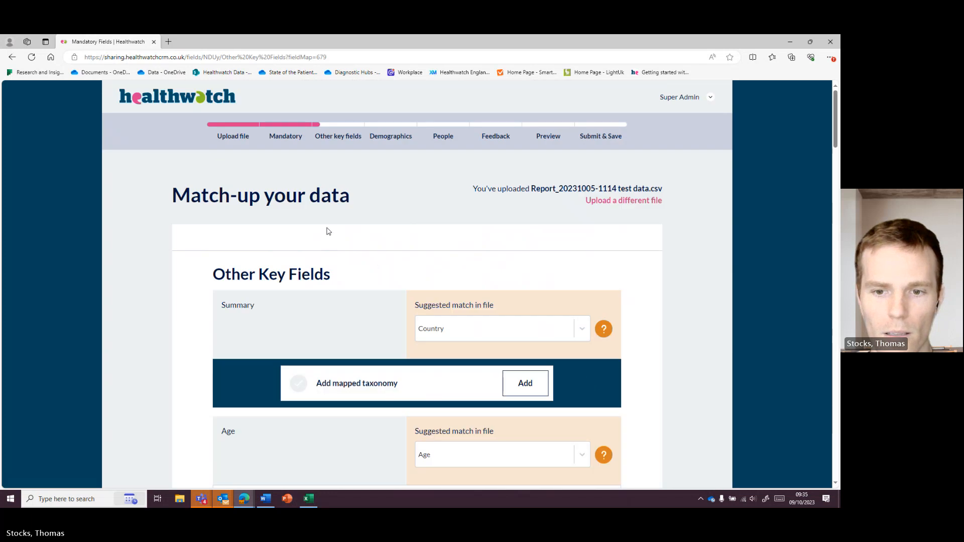
scroll(327, 230, "down", 1)
scroll(326, 227, "down", 4)
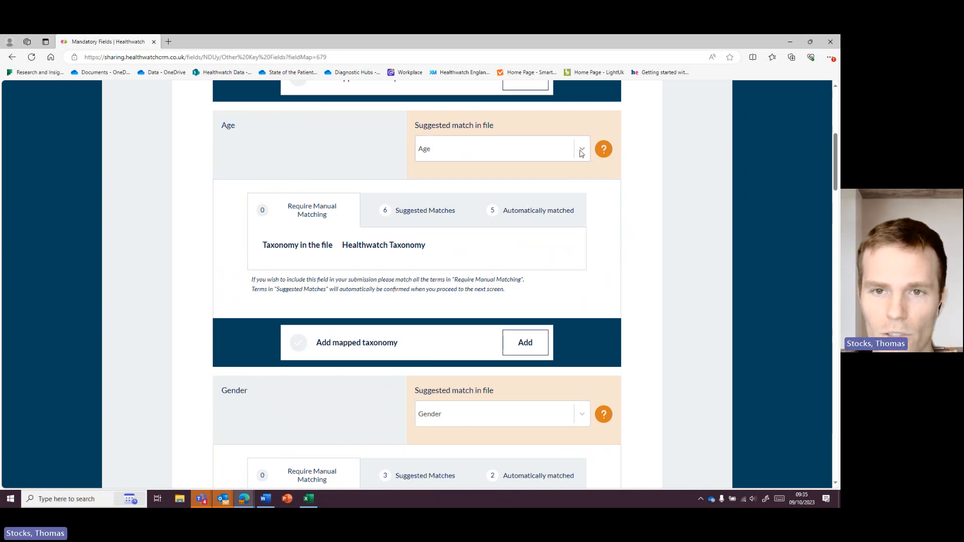
Review the suggested and automatically matched Age terms, and add the mapped Age taxonomy to the submission.
left_click(451, 220)
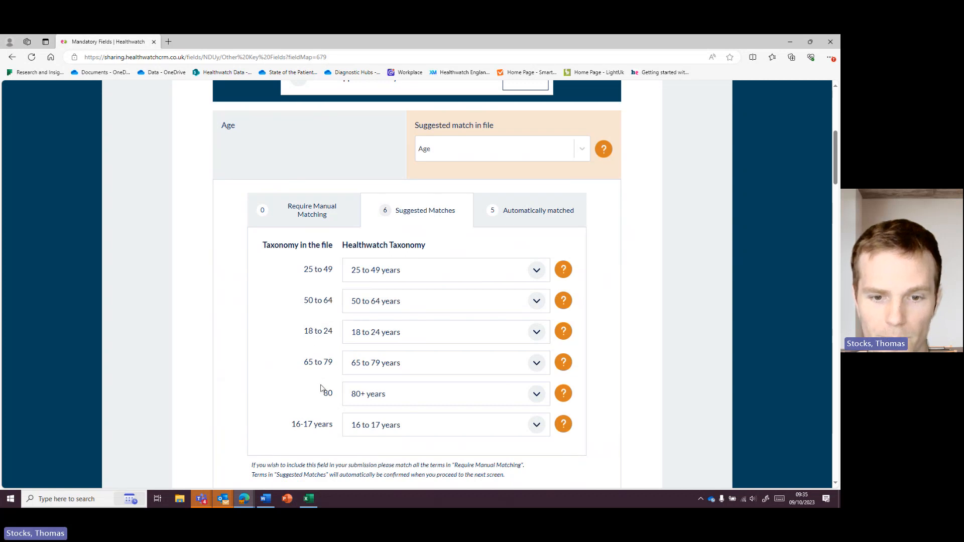
scroll(294, 357, "down", 1)
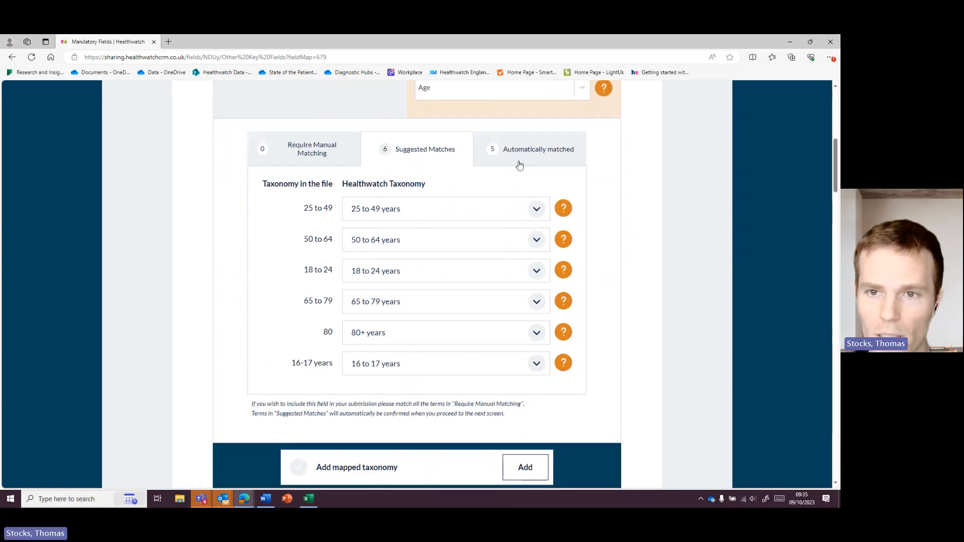
left_click(523, 159)
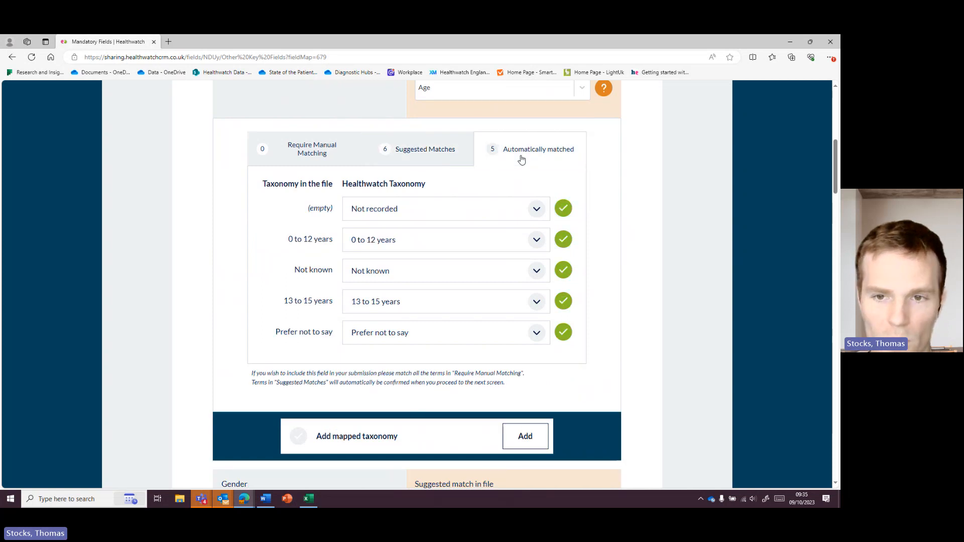
left_click(530, 436)
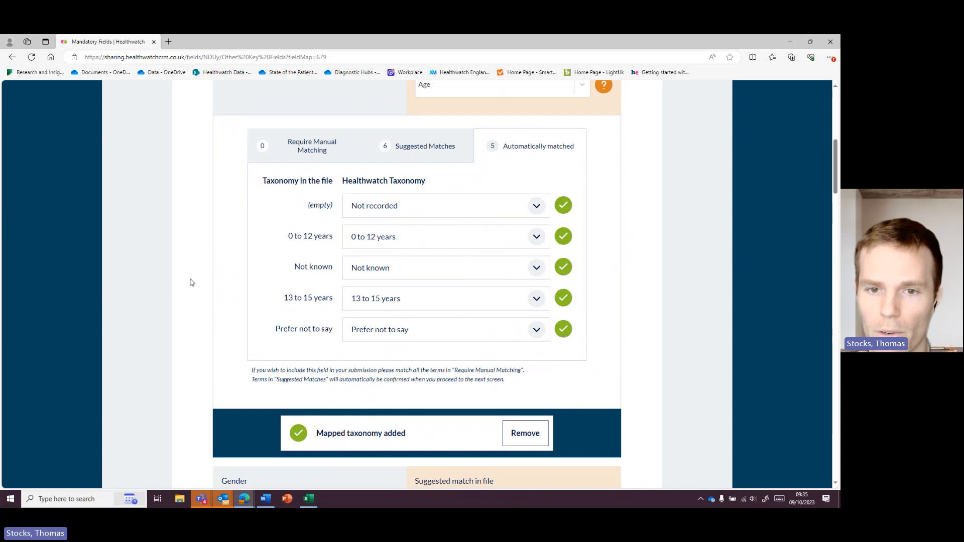
Continue through the remaining key fields and the Demographics fields to the People stage without adding further mapped taxonomies.
scroll(184, 284, "down", 15)
scroll(182, 277, "down", 15)
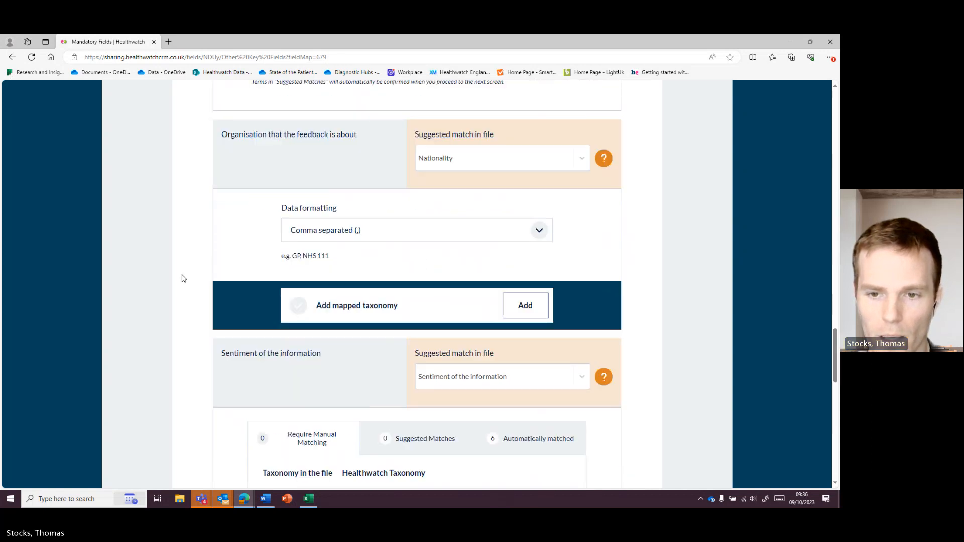
left_click(539, 330)
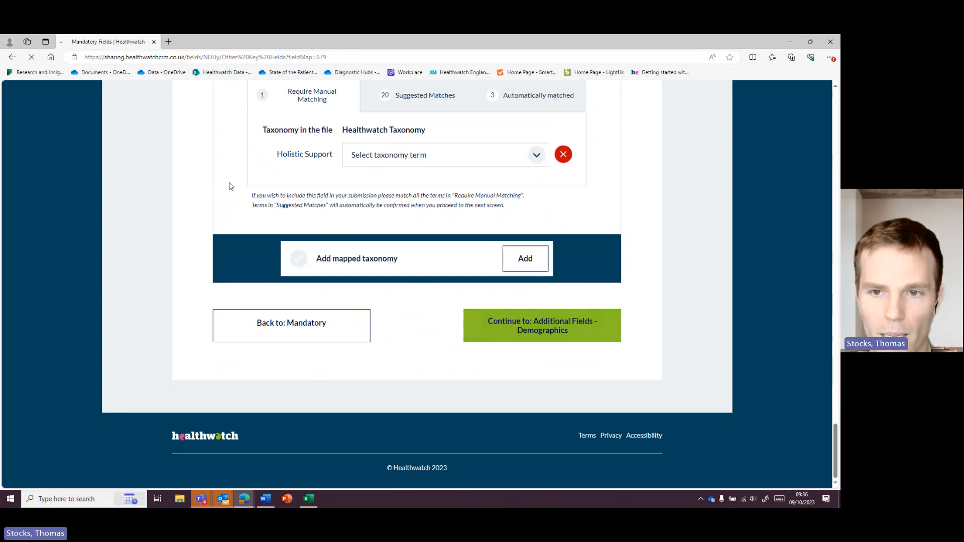
scroll(529, 235, "down", 20)
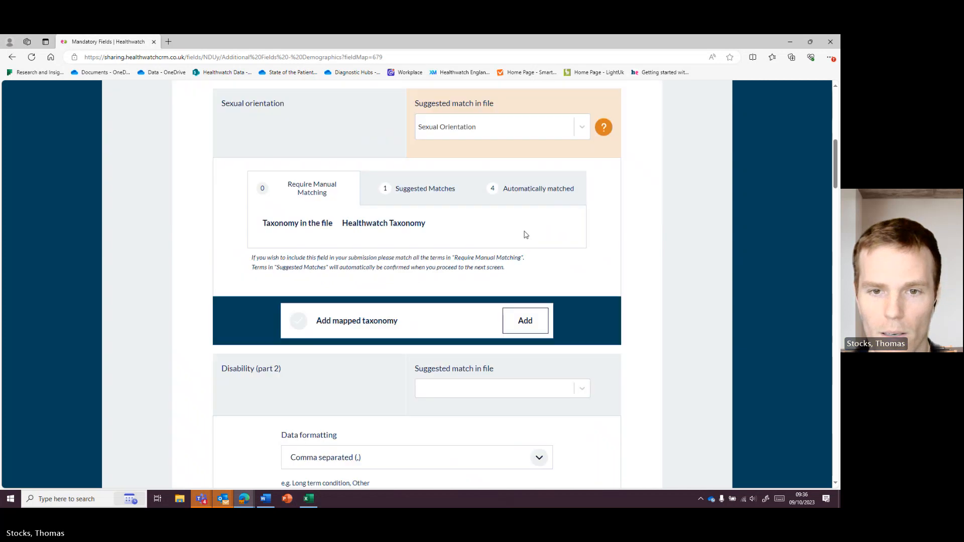
scroll(537, 267, "down", 15)
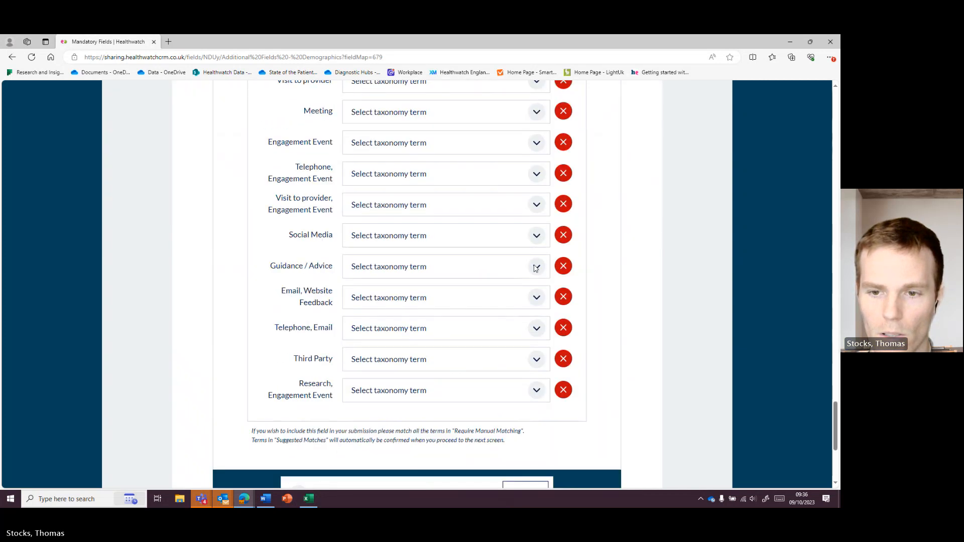
left_click(538, 330)
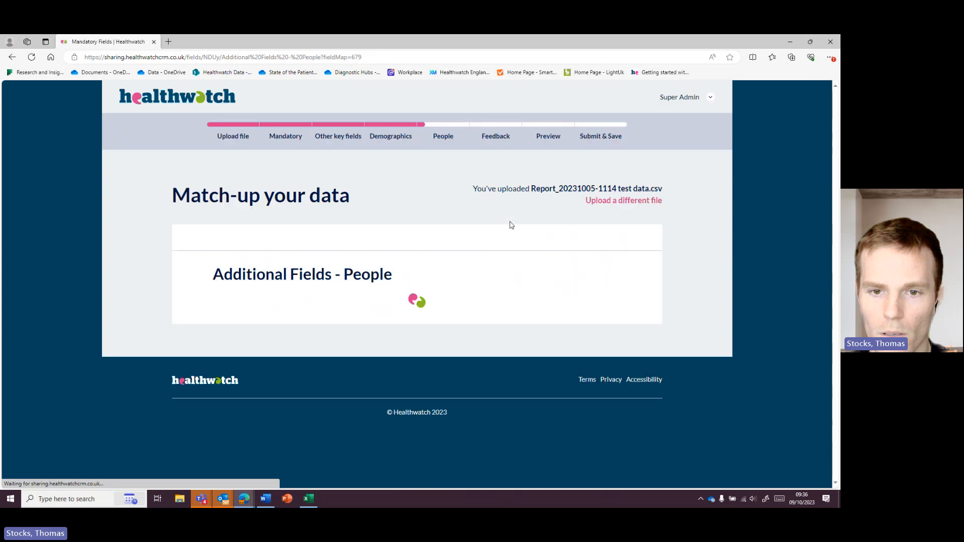
Pass the additional People and Feedback fields without adding any of them, and open the preview of the data.
scroll(515, 225, "down", 10)
scroll(517, 225, "down", 12)
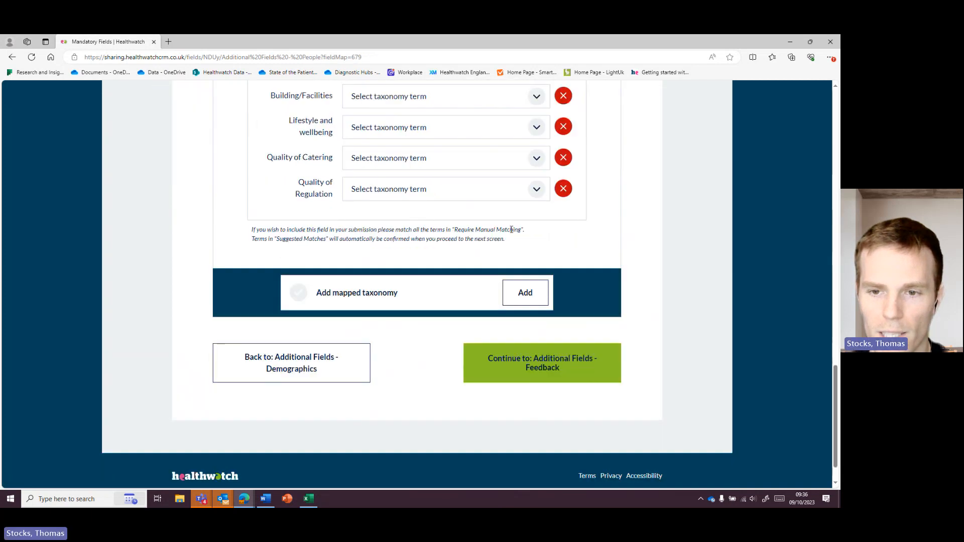
left_click(546, 319)
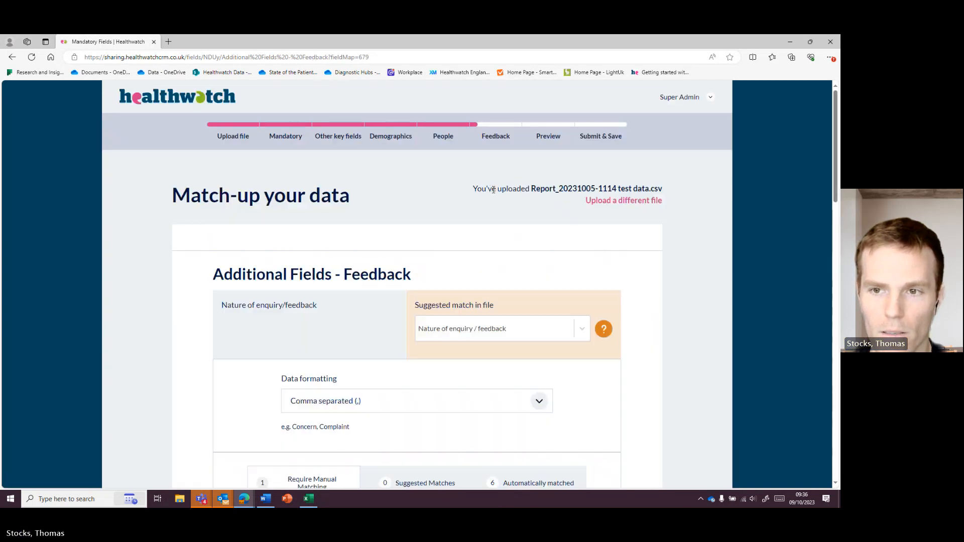
scroll(500, 196, "down", 15)
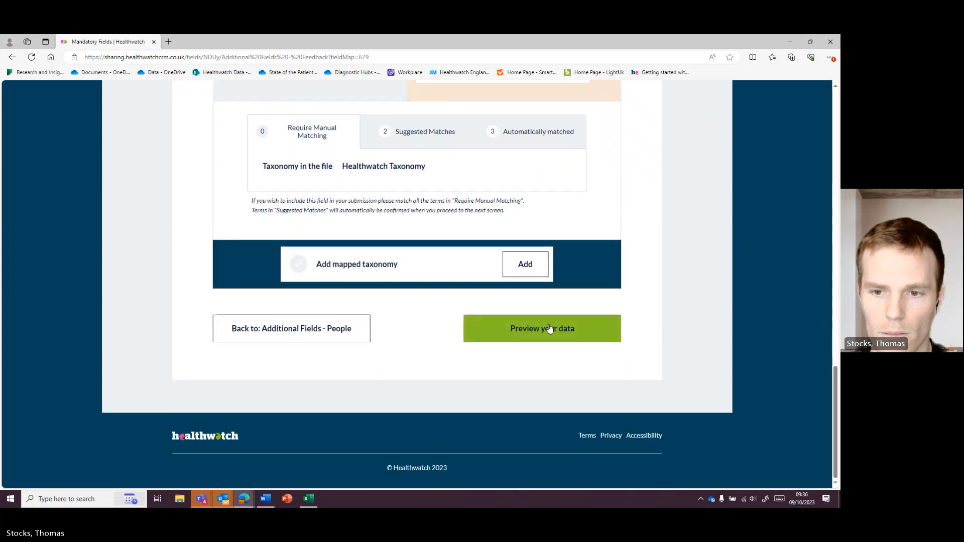
left_click(549, 329)
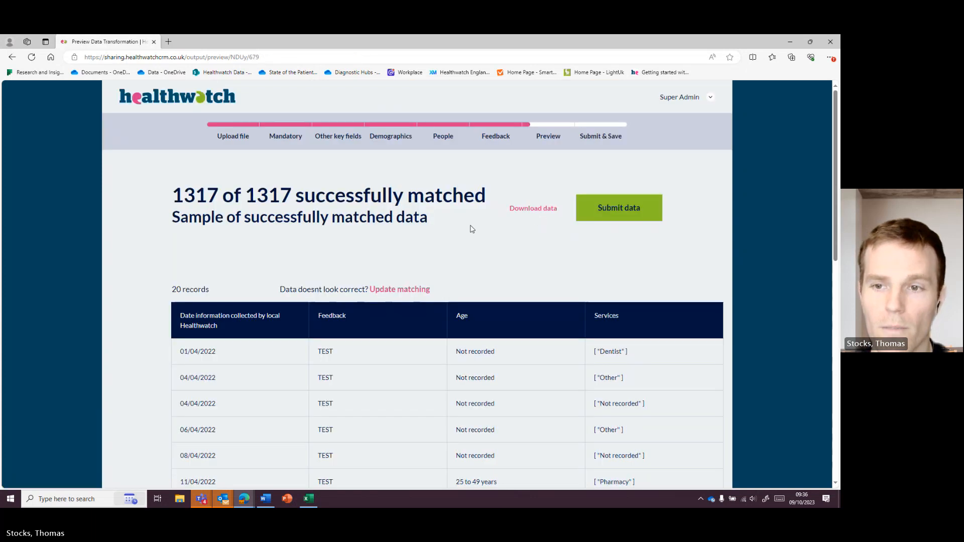
Look through the sample of matched records, checking the date, Feedback, Age and Services columns before submission.
scroll(449, 224, "down", 2)
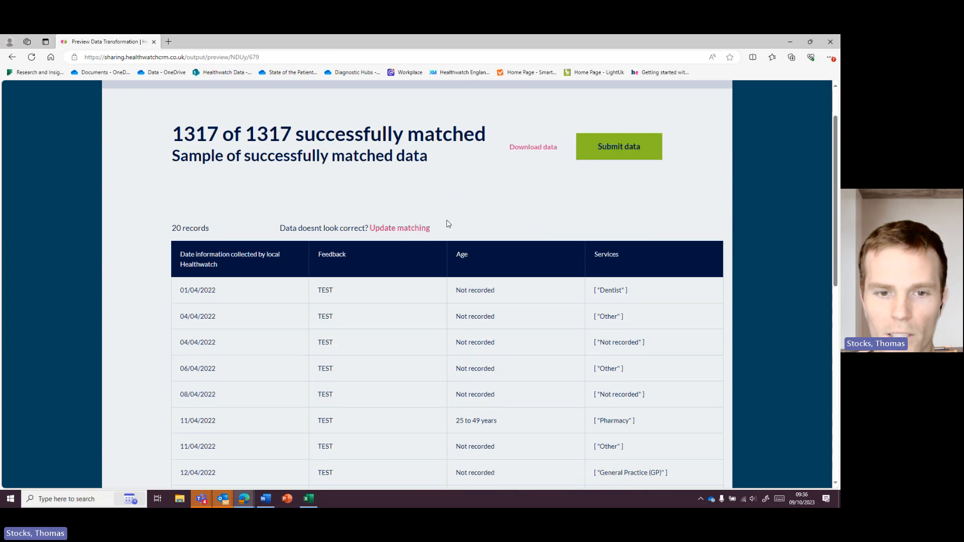
scroll(451, 197, "down", 3)
scroll(366, 173, "down", 1)
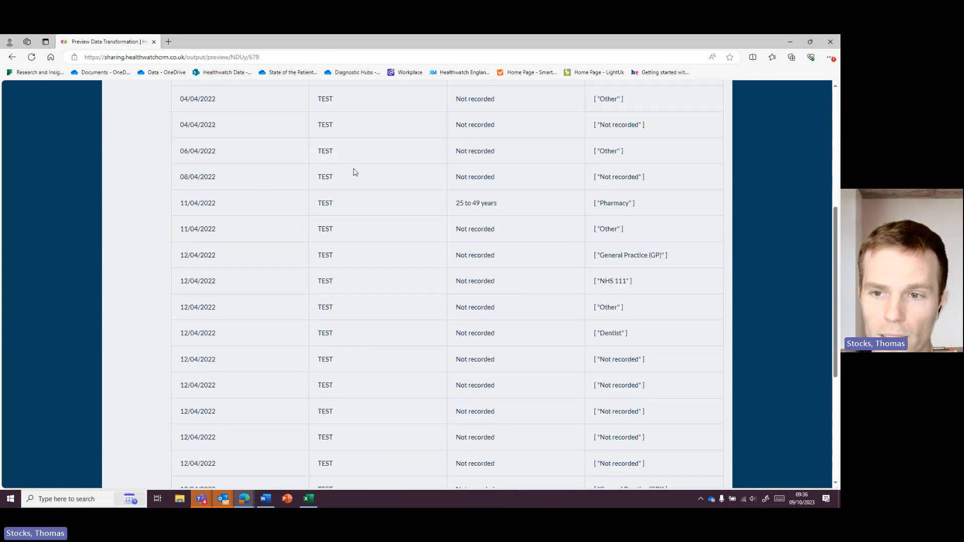
scroll(402, 226, "up", 2)
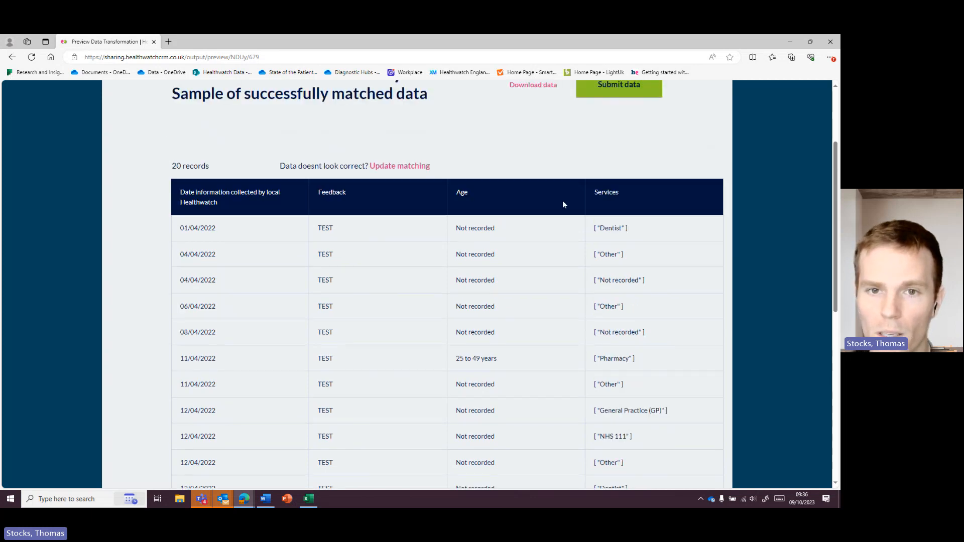
scroll(562, 201, "up", 3)
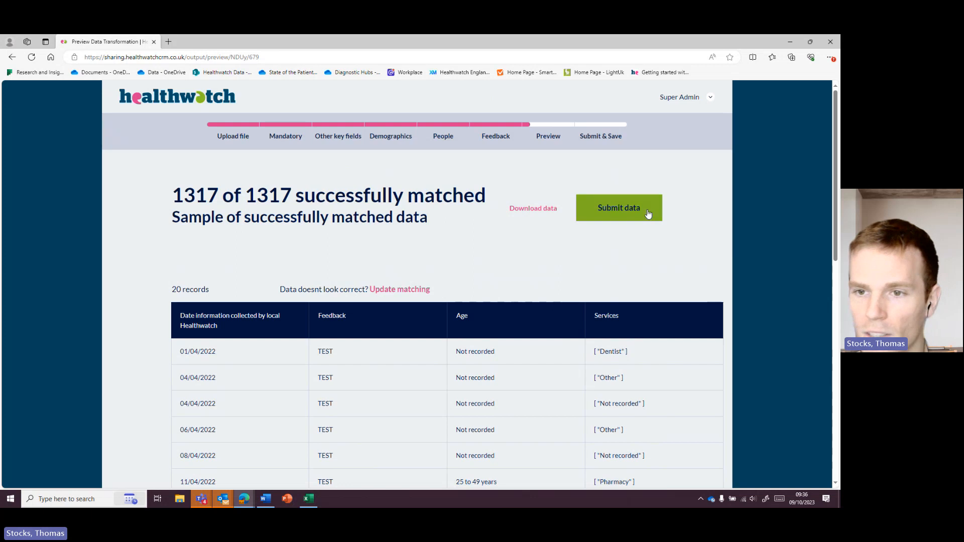